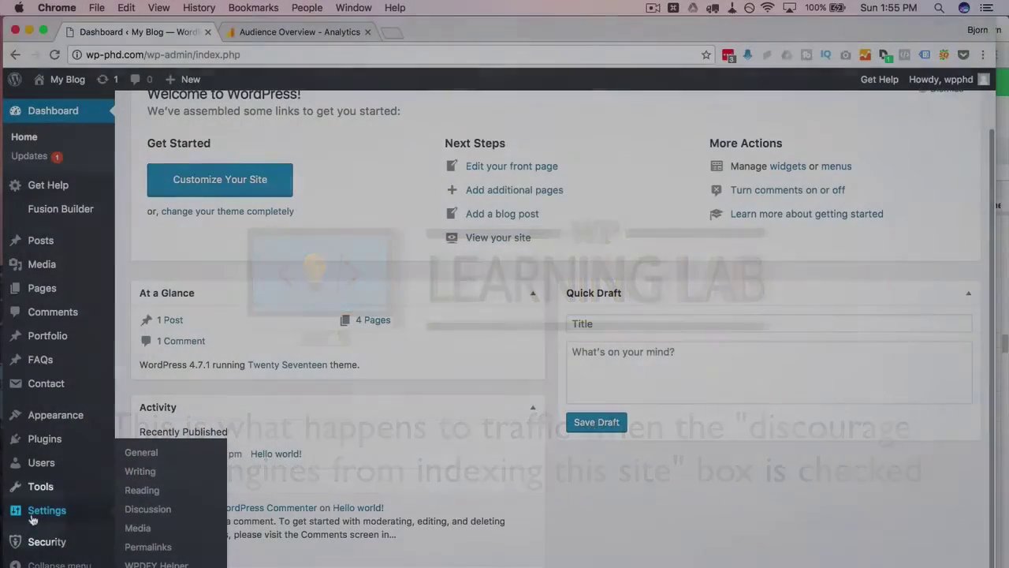
Open the WordPress Reading settings and scroll down to Search Engine Visibility
click(141, 490)
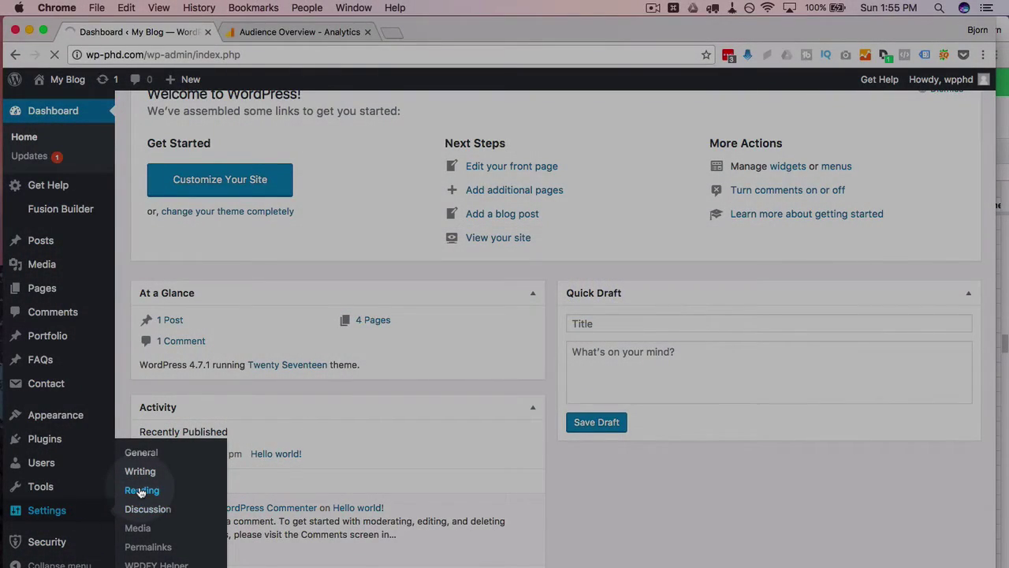
scroll(126, 347, down, 2)
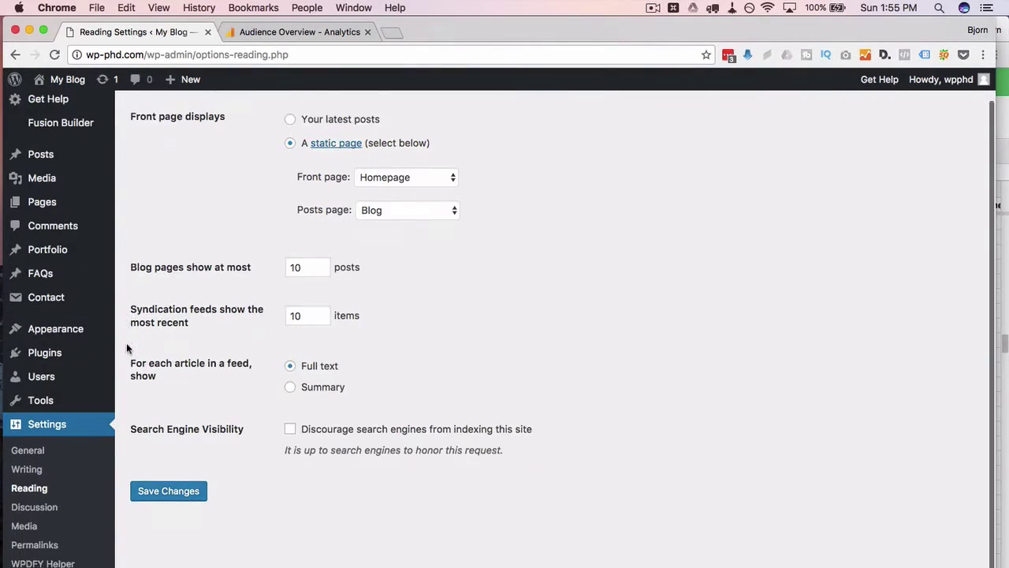
scroll(126, 345, down, 1)
drag(240, 398, 124, 397)
Tick then untick 'Discourage search engines from indexing this site', highlighting the note that search engines may ignore it
click(289, 399)
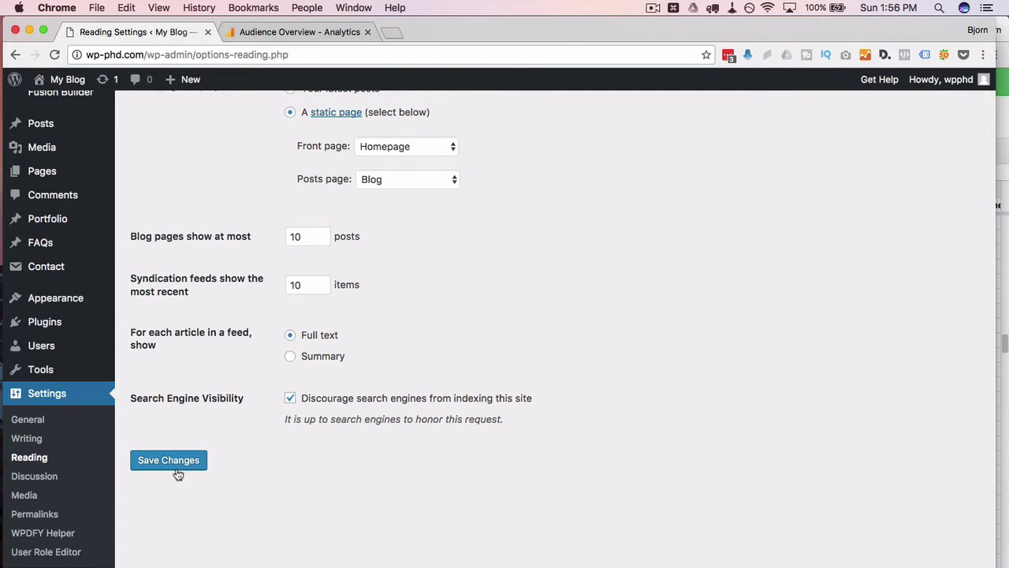
click(290, 398)
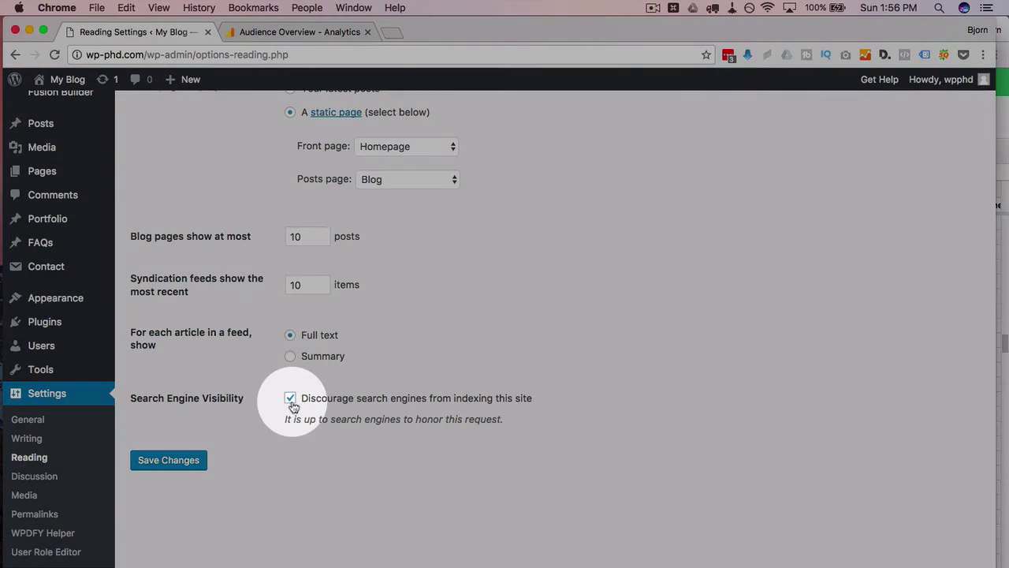
drag(285, 426, 509, 419)
click(510, 420)
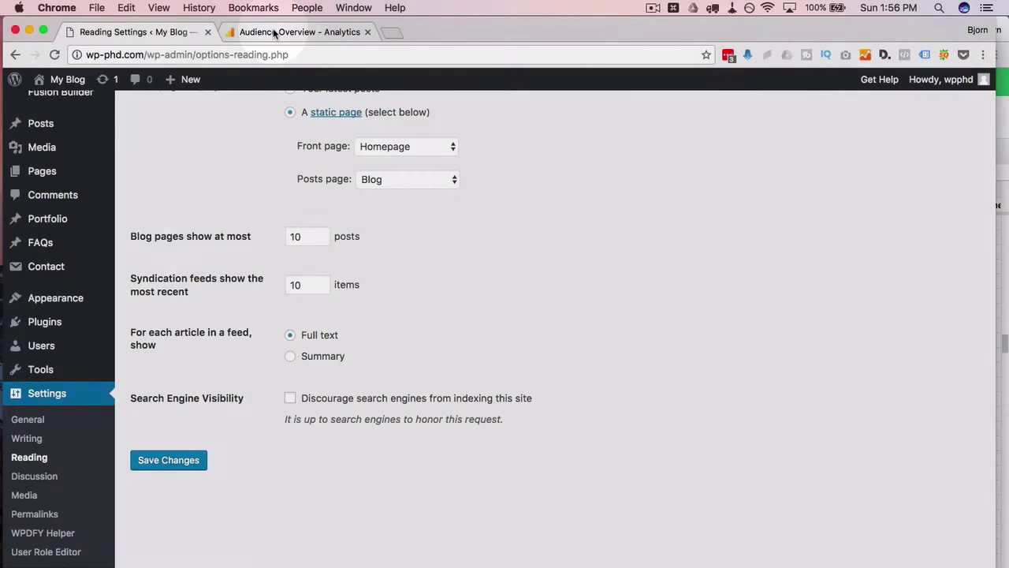
Chart Audience Overview sessions by week for the range Nov 1, 2016 – Jan 22, 2017
click(318, 32)
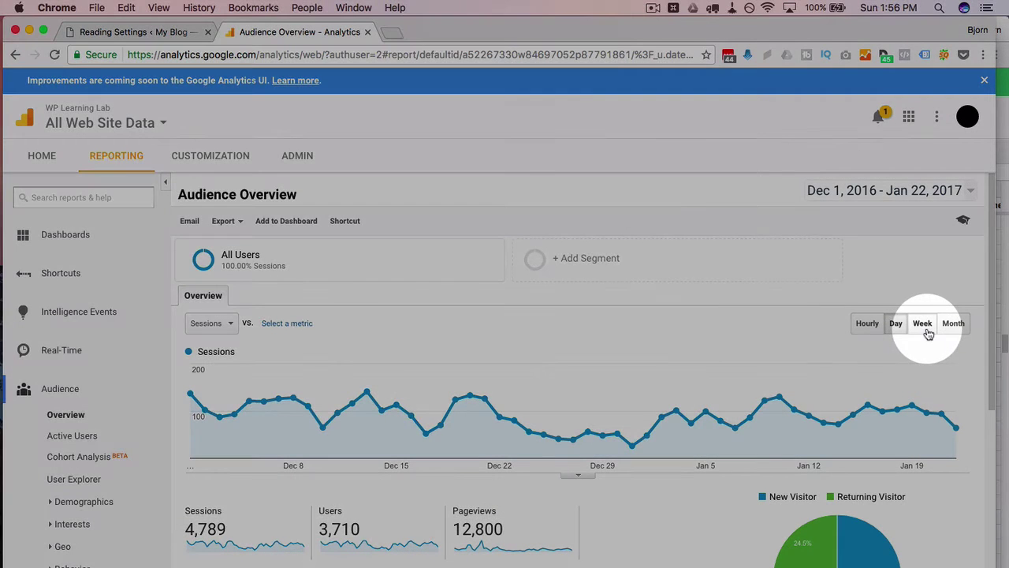
click(924, 326)
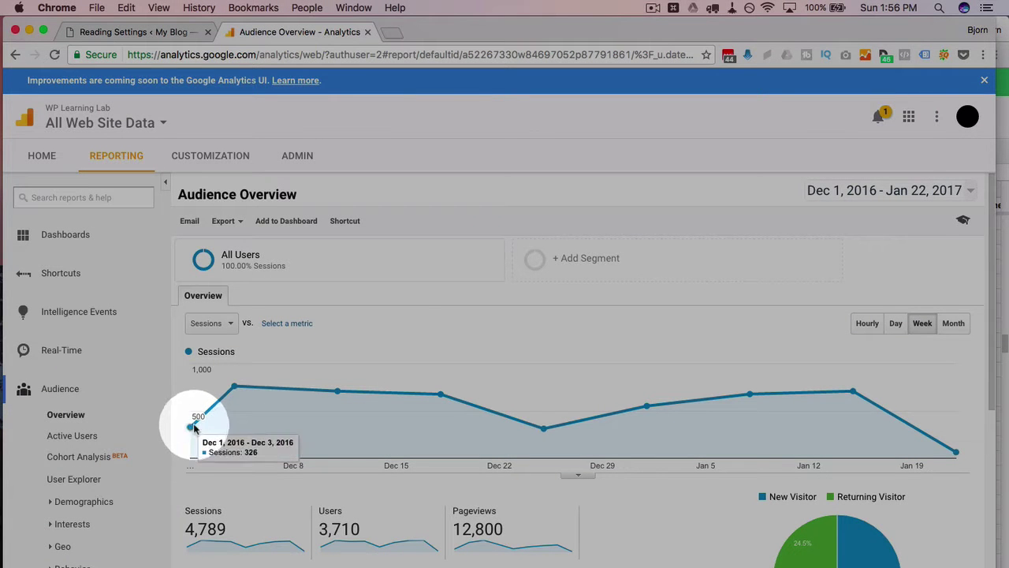
click(971, 193)
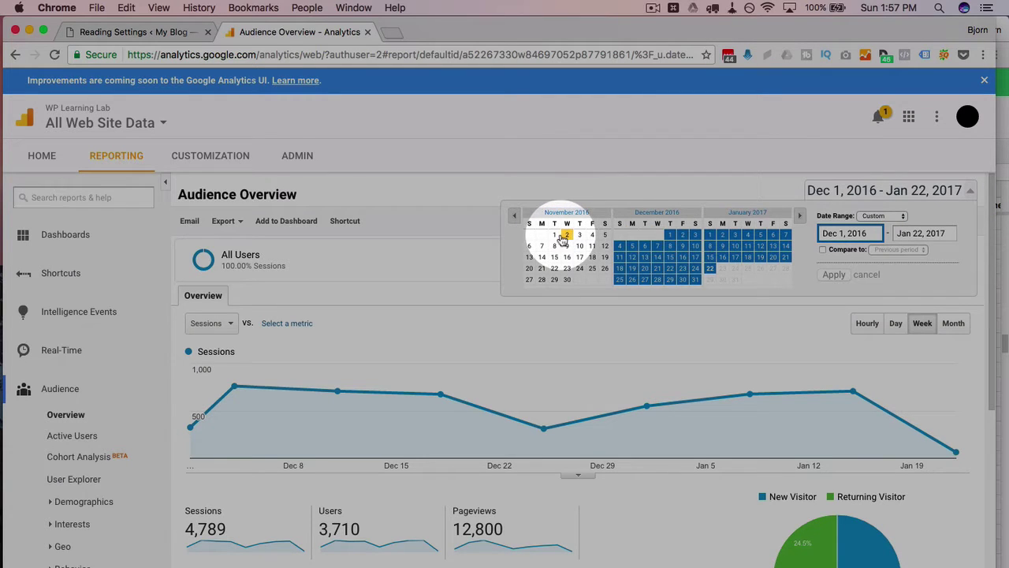
click(554, 234)
click(833, 276)
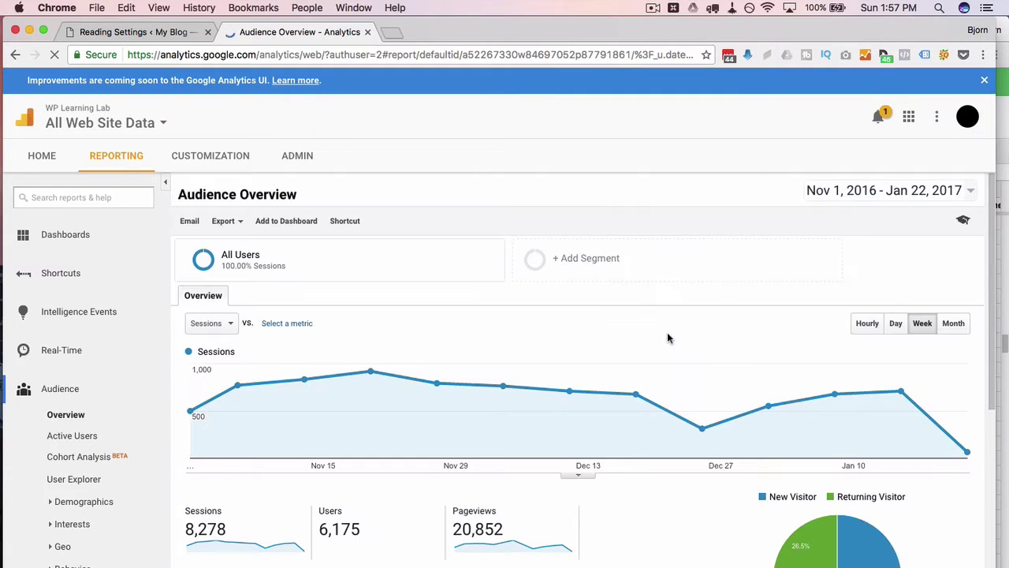
mouse_move(304, 385)
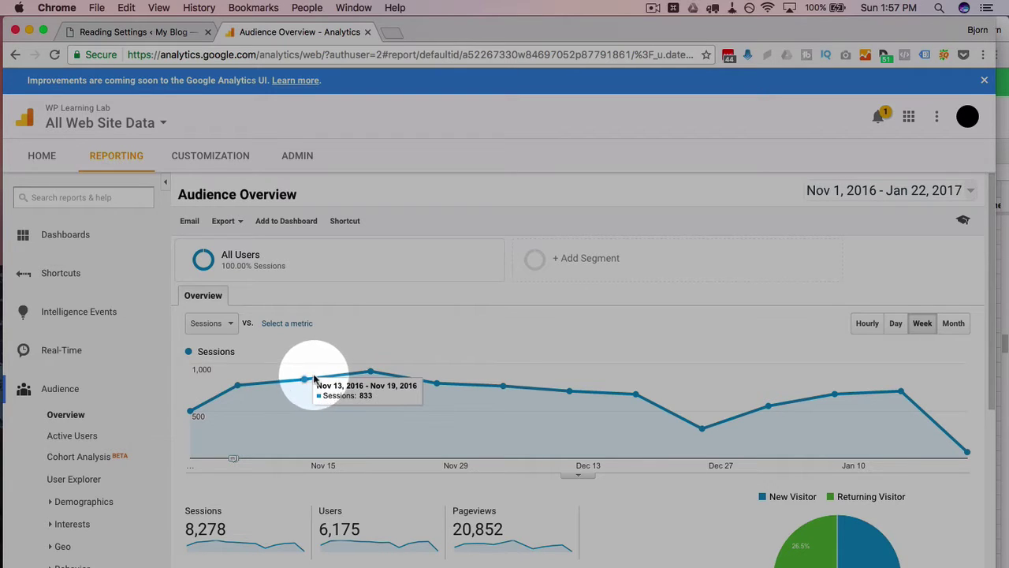
mouse_move(370, 372)
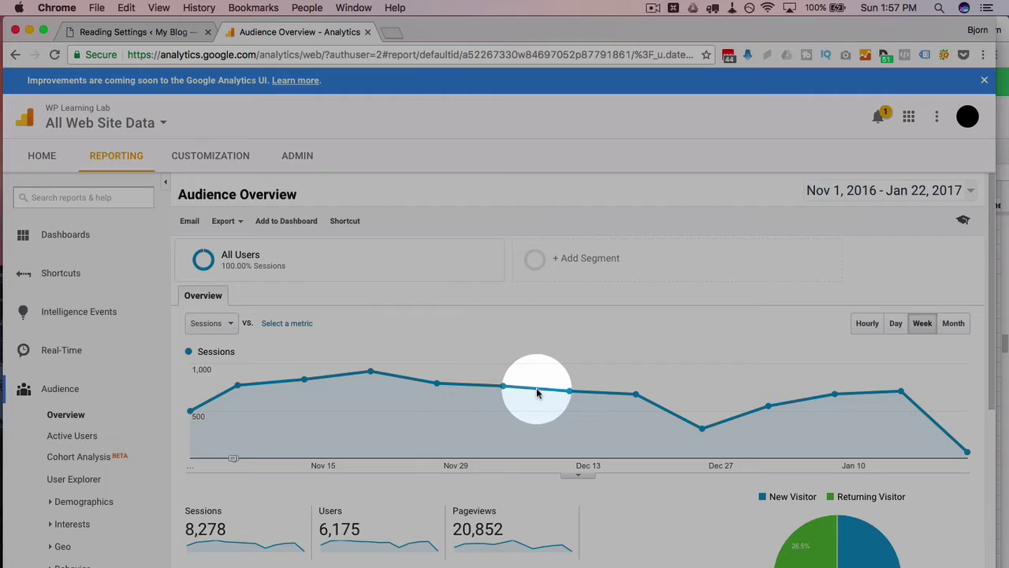
mouse_move(632, 399)
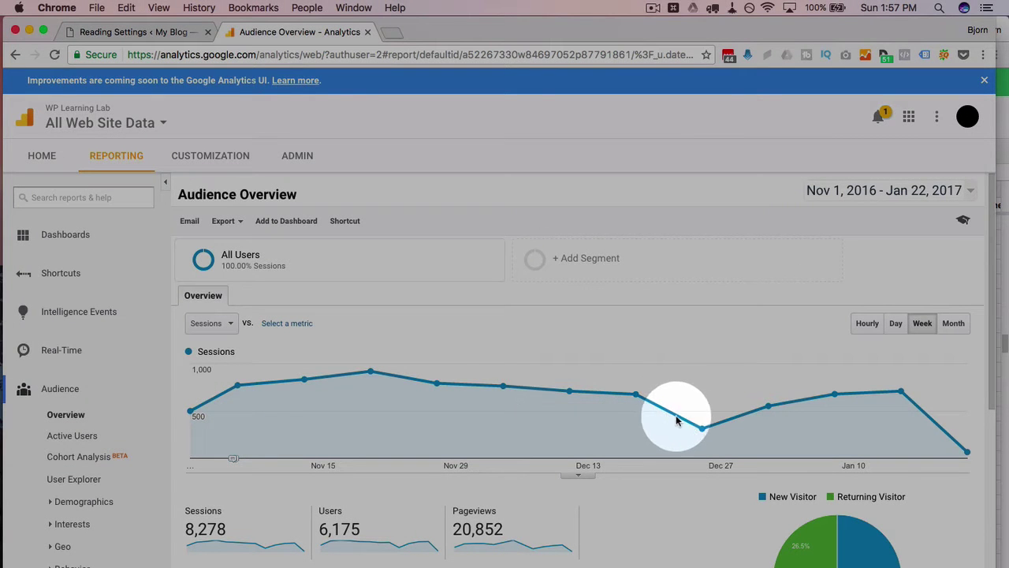
mouse_move(702, 428)
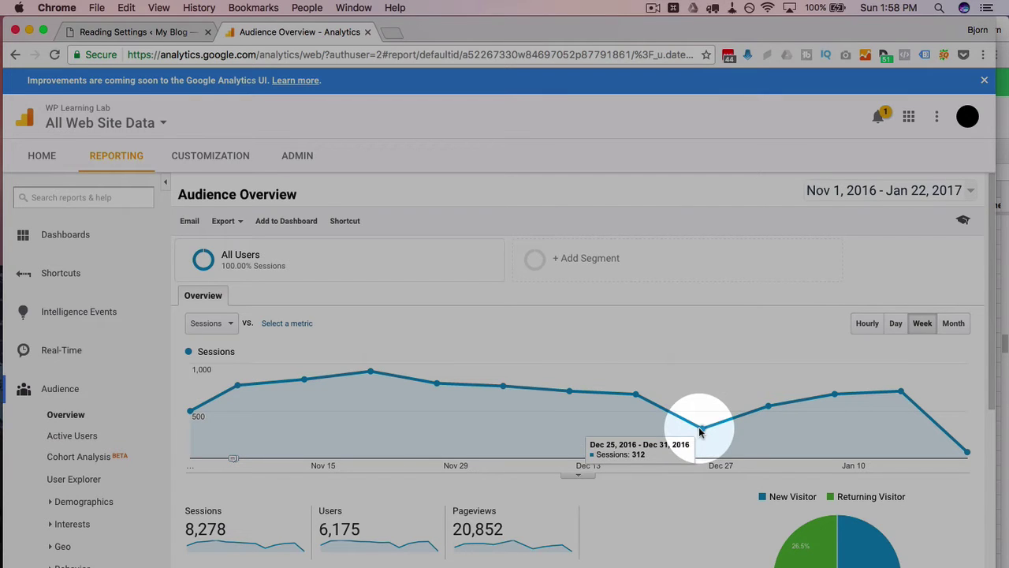
mouse_move(769, 407)
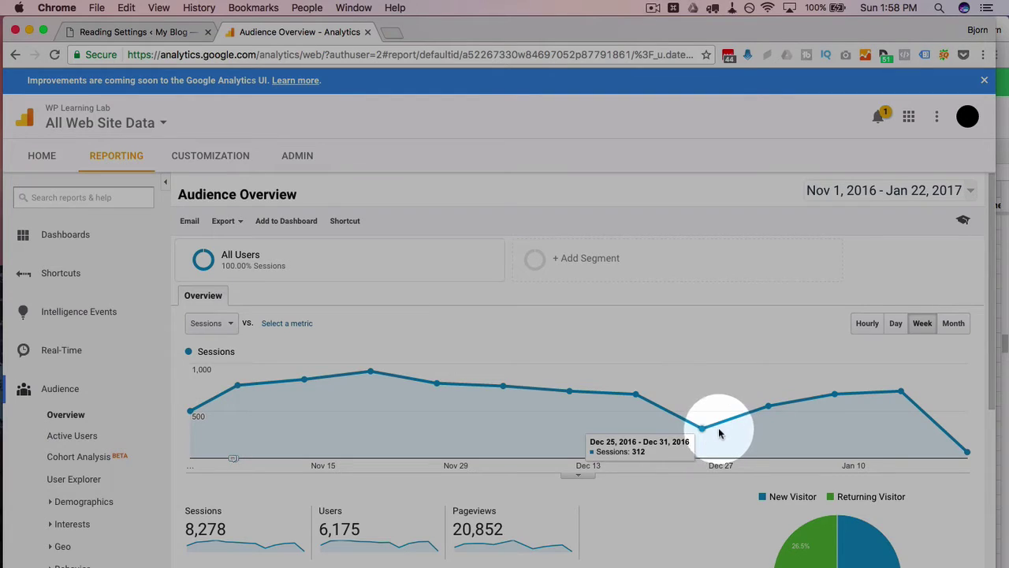
mouse_move(834, 395)
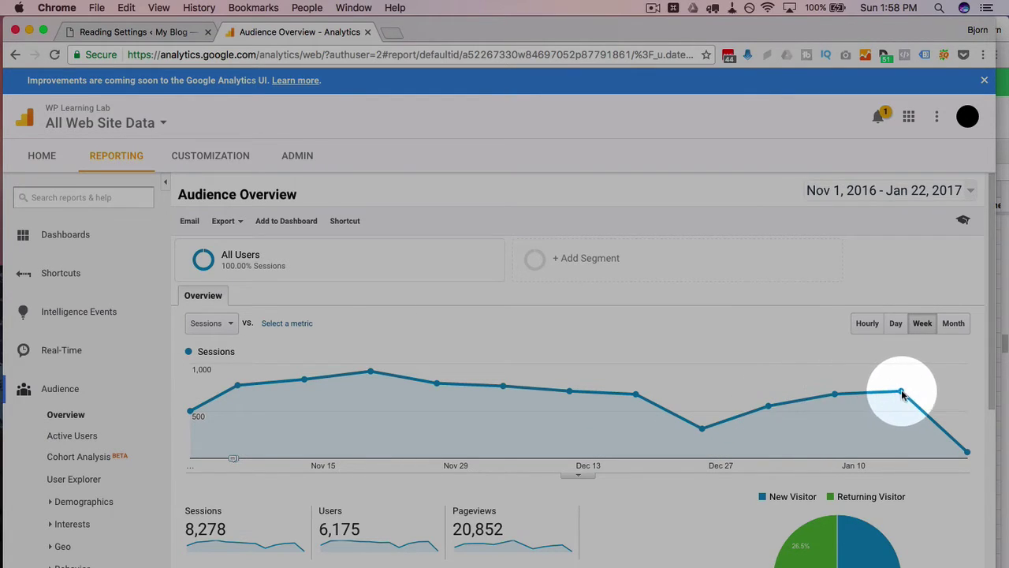
mouse_move(903, 394)
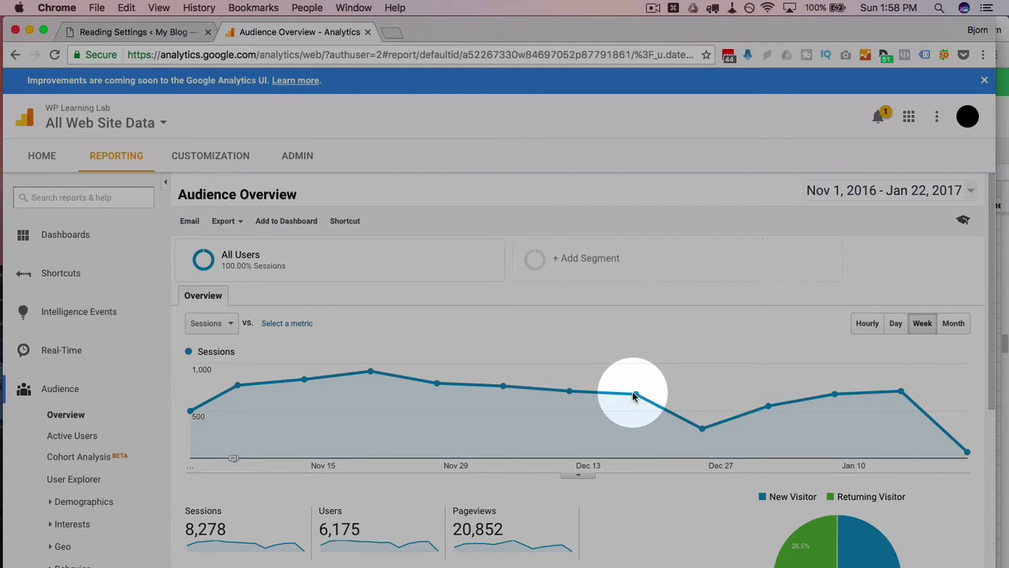
mouse_move(581, 394)
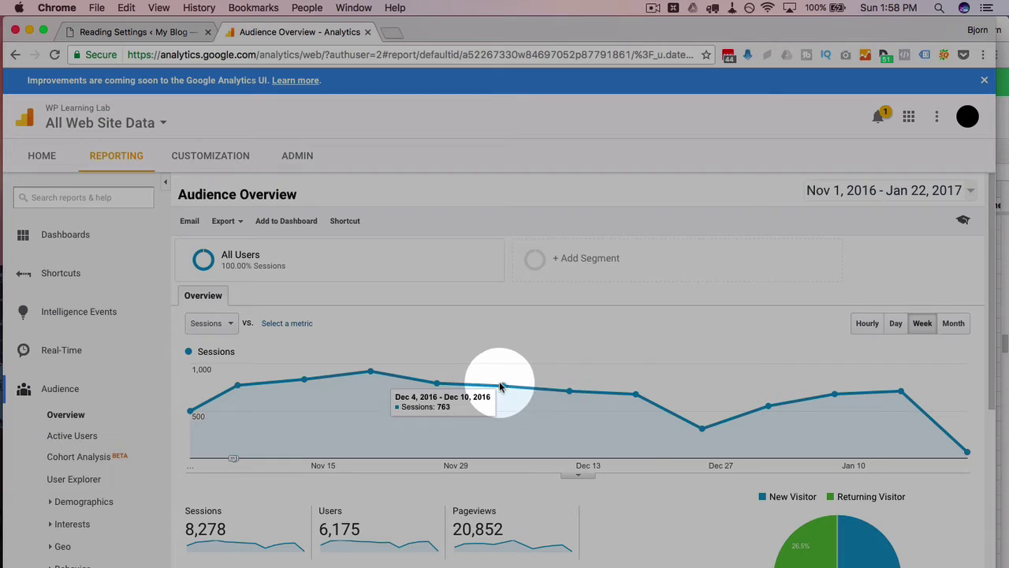
mouse_move(432, 386)
mouse_move(241, 386)
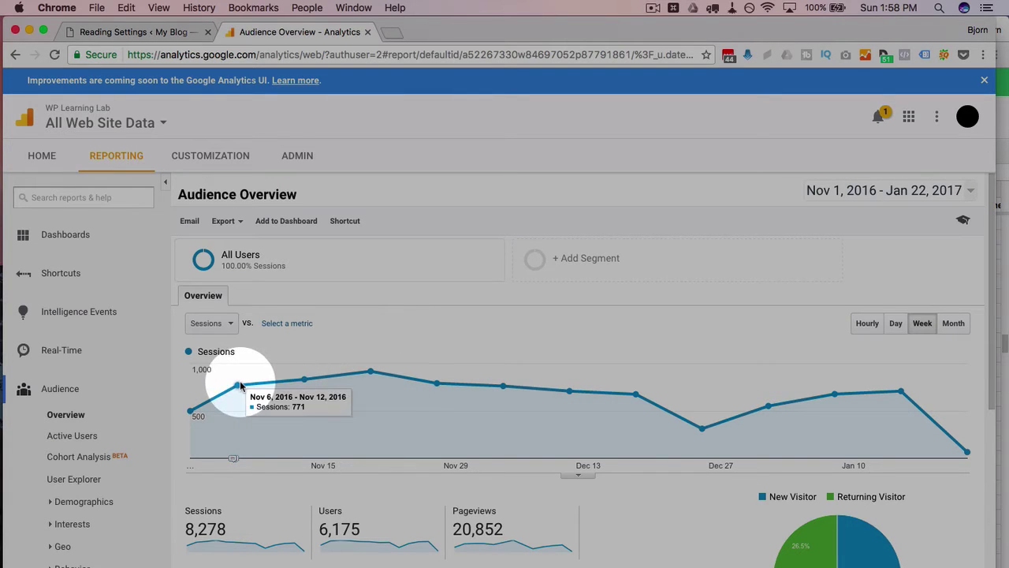
mouse_move(637, 400)
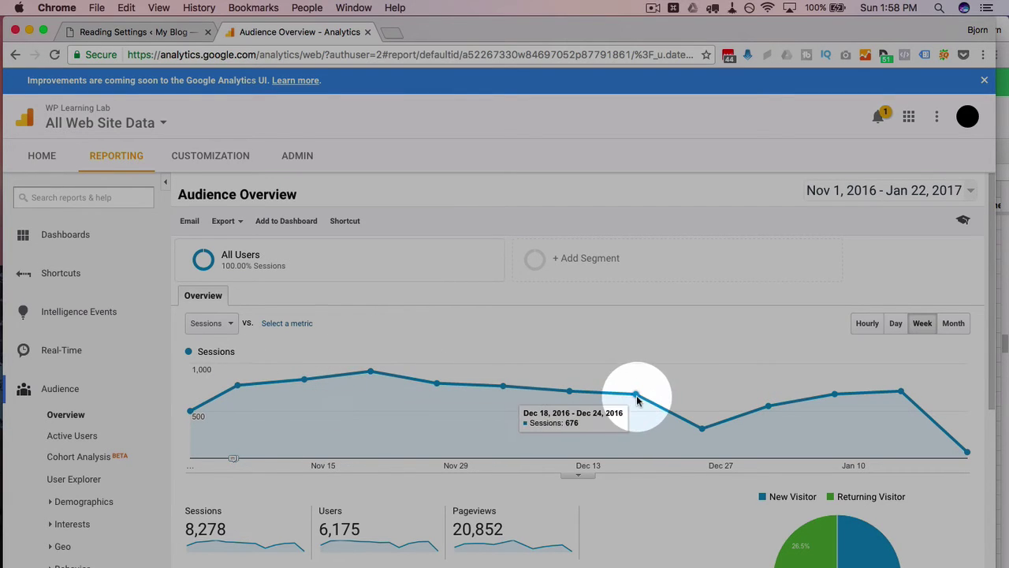
mouse_move(760, 445)
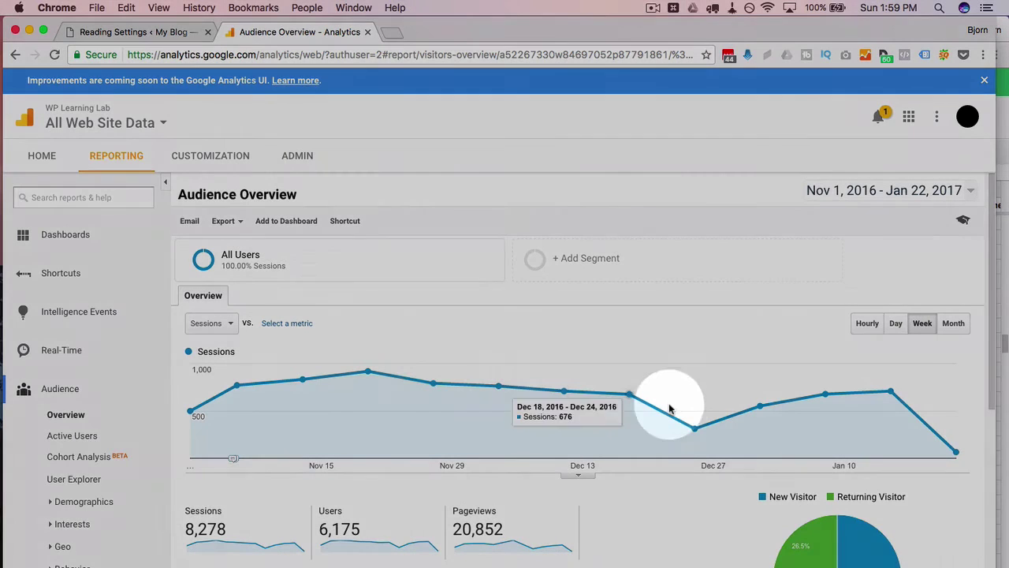
Inspect session values on the chart, which ends up plotted daily with a low of 26 on Dec 31
mouse_move(670, 406)
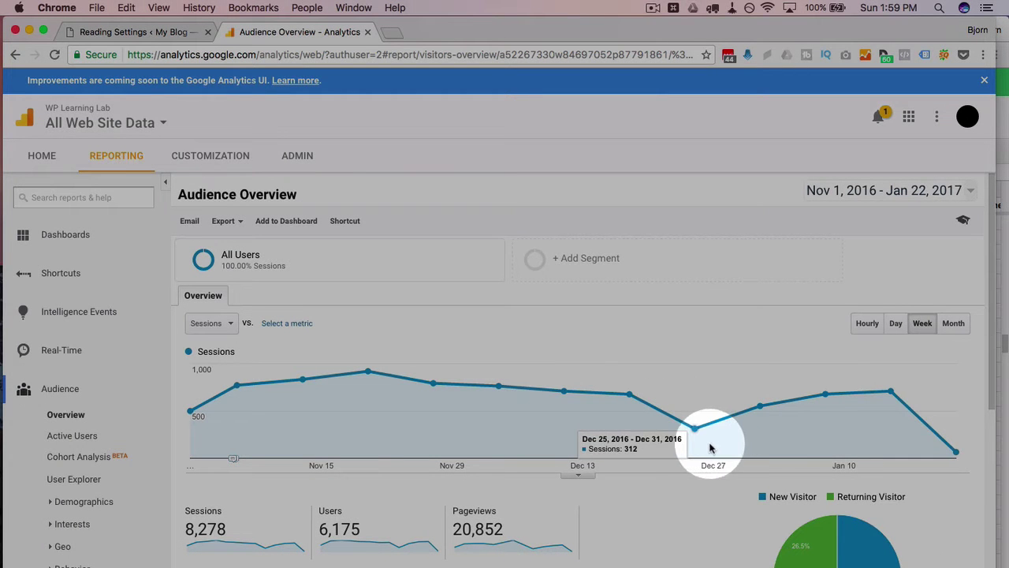
mouse_move(781, 417)
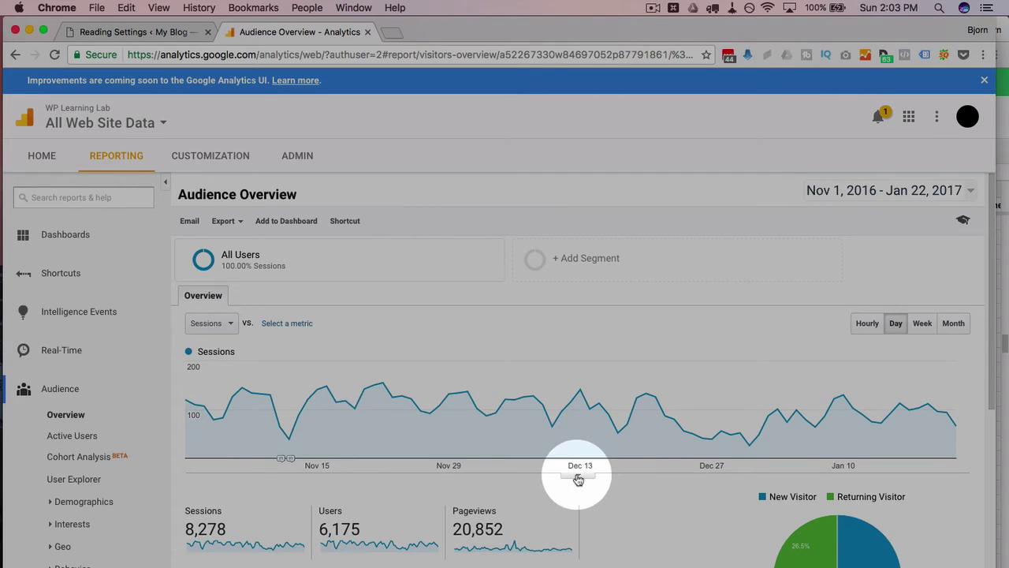
Expand the annotations panel showing the Nov 11 suspension and Nov 12 lifting notes
click(578, 478)
scroll(608, 466, down, 1)
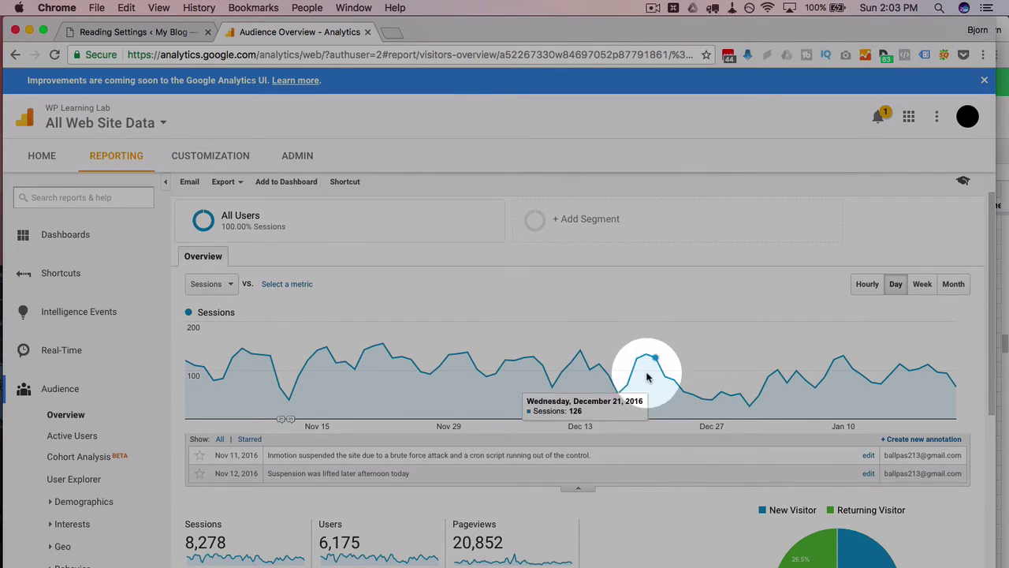
mouse_move(665, 379)
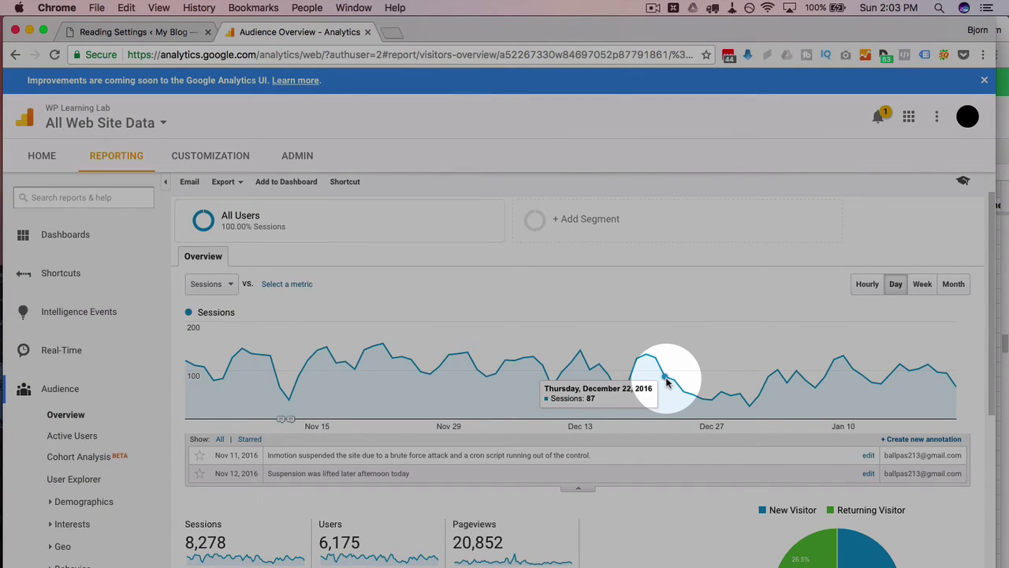
Start a Dec 22, 2016 annotation and type the discourage-search-engines checked note
click(908, 441)
click(225, 482)
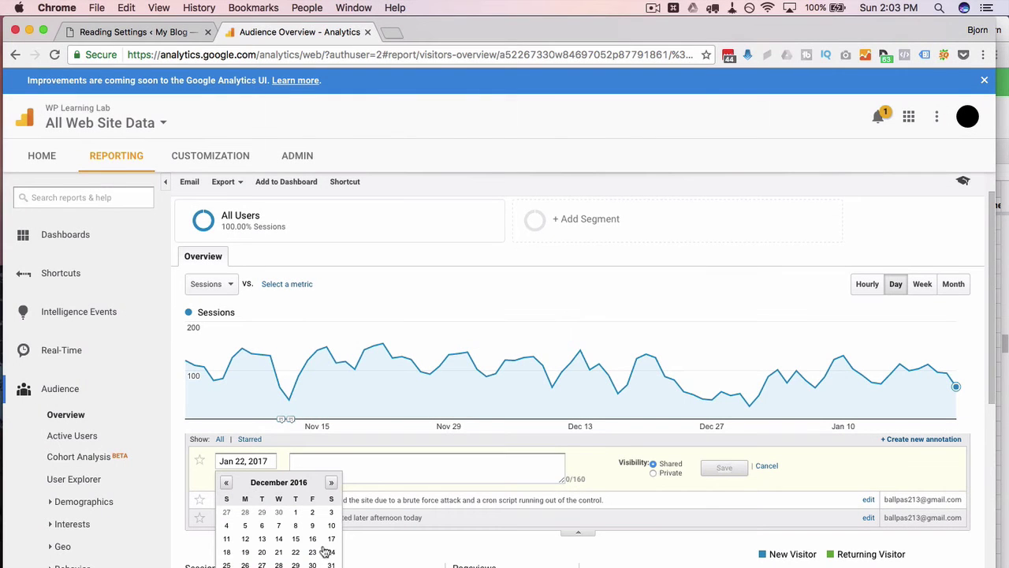
click(300, 554)
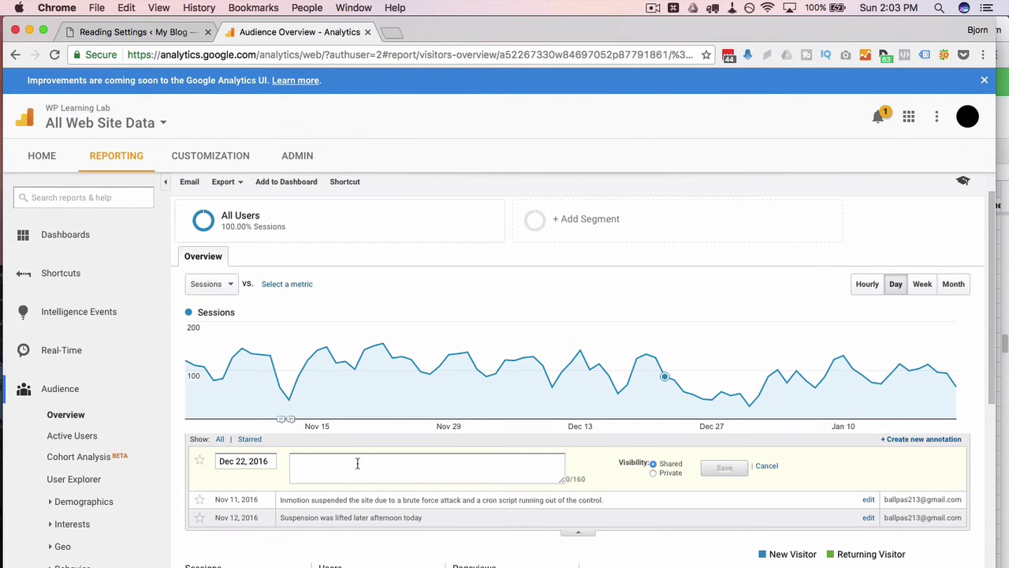
text(Checked t)
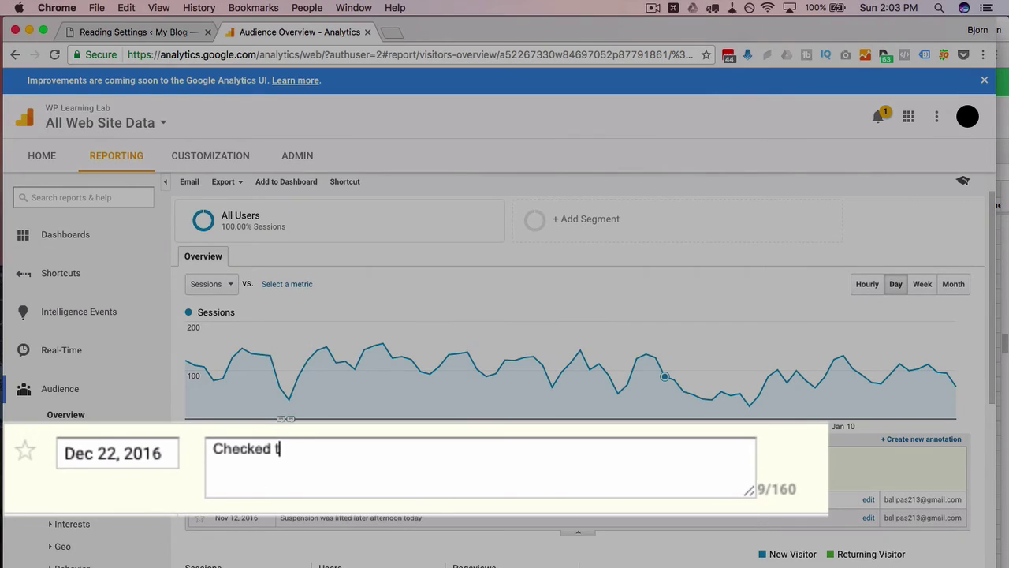
text(he Siscourage serac)
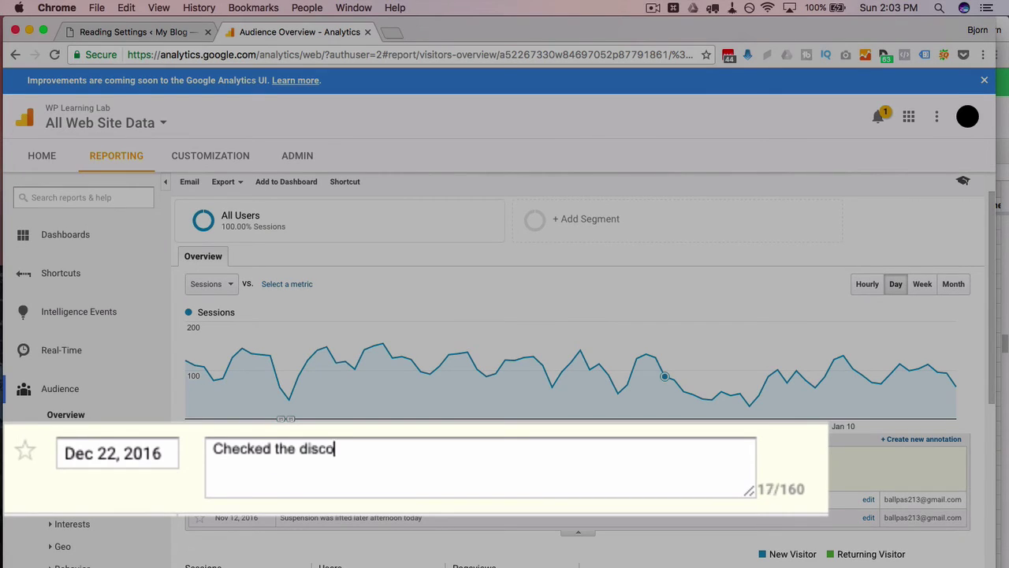
key(BackSpace)
key(BackSpace)
key(BackSpace)
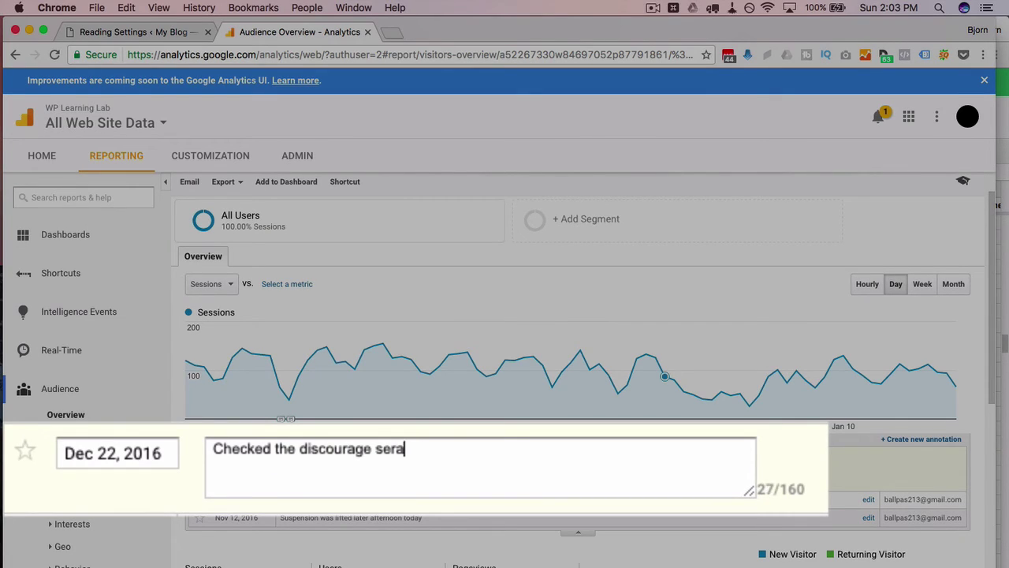
text(arch engines form ind)
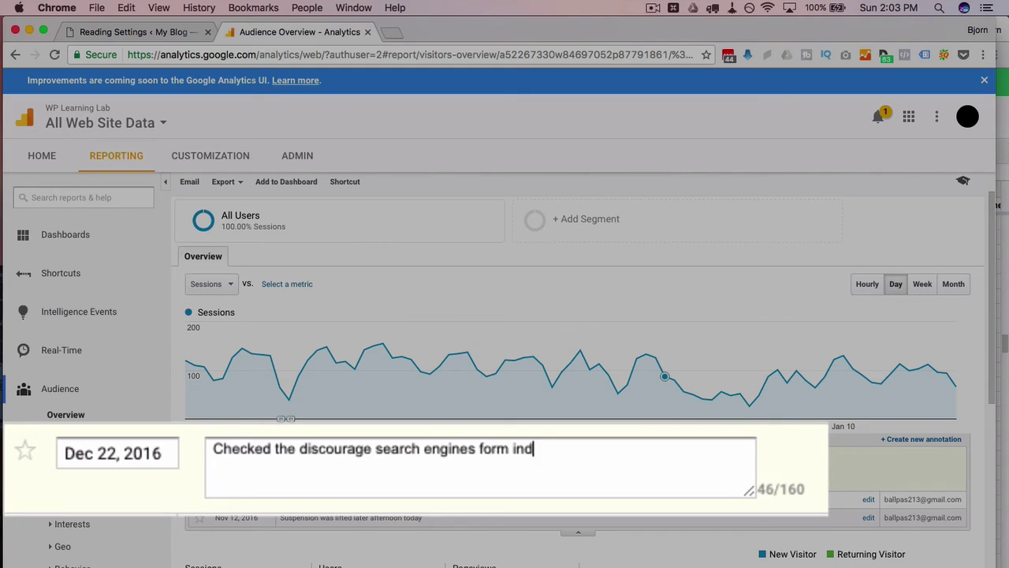
text(exing this site box.)
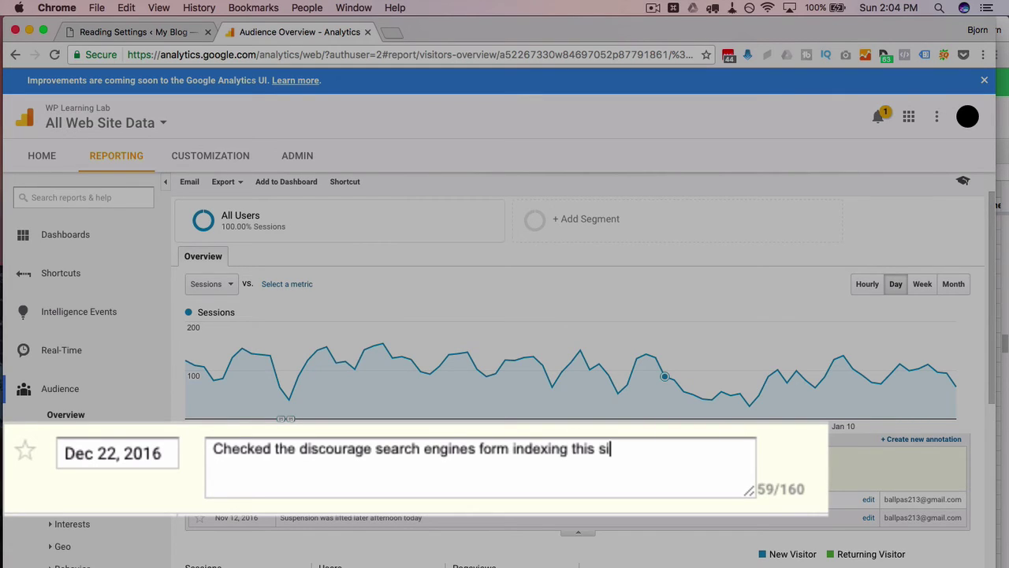
Correct 'form' to 'from' in the note and save the annotation
double_click(493, 448)
text(from)
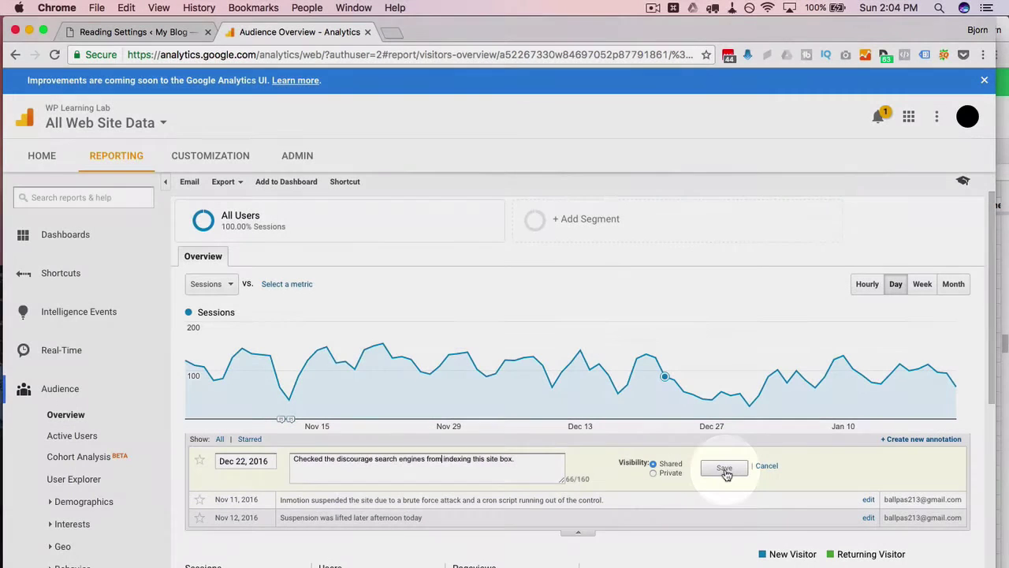
click(723, 471)
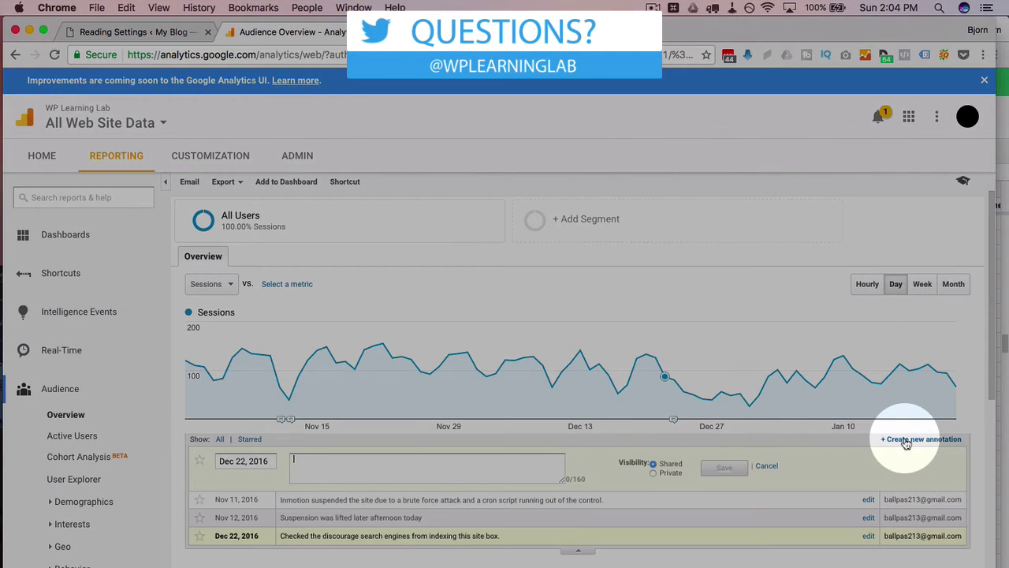
Begin a Dec 31 annotation and copy the Dec 22 note text
click(907, 439)
click(267, 457)
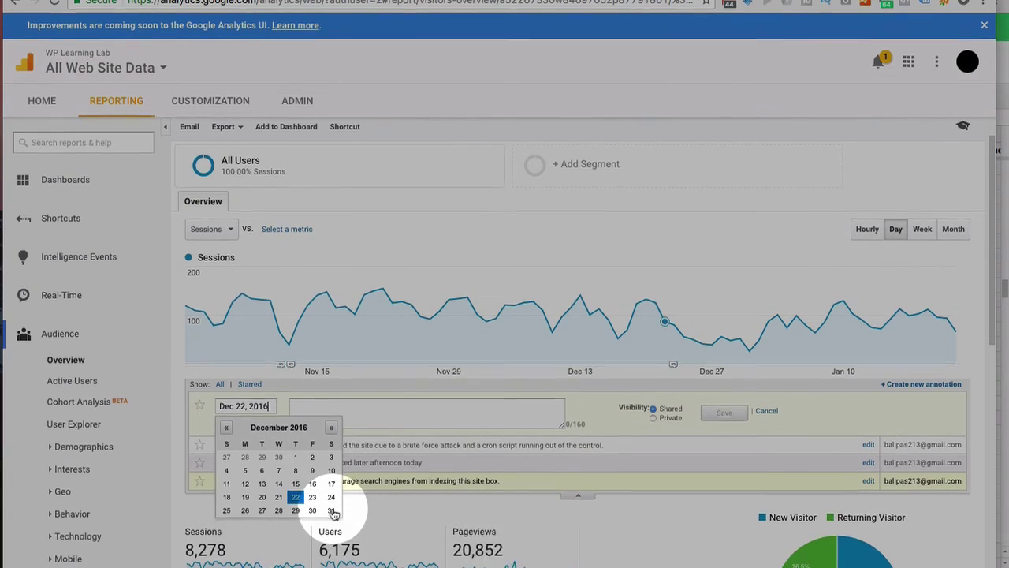
click(331, 510)
click(357, 420)
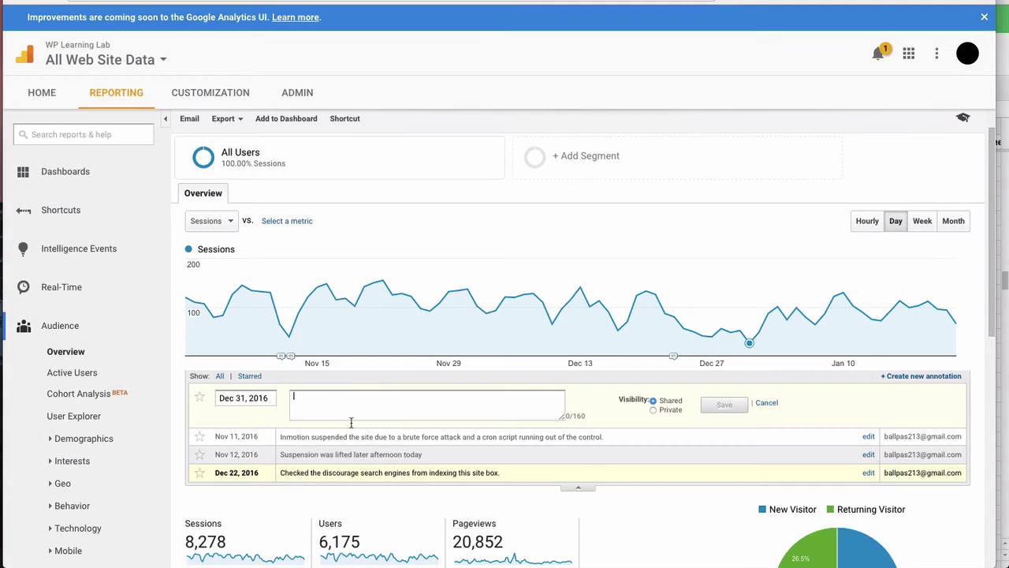
drag(280, 473, 500, 473)
key(ctrl+c)
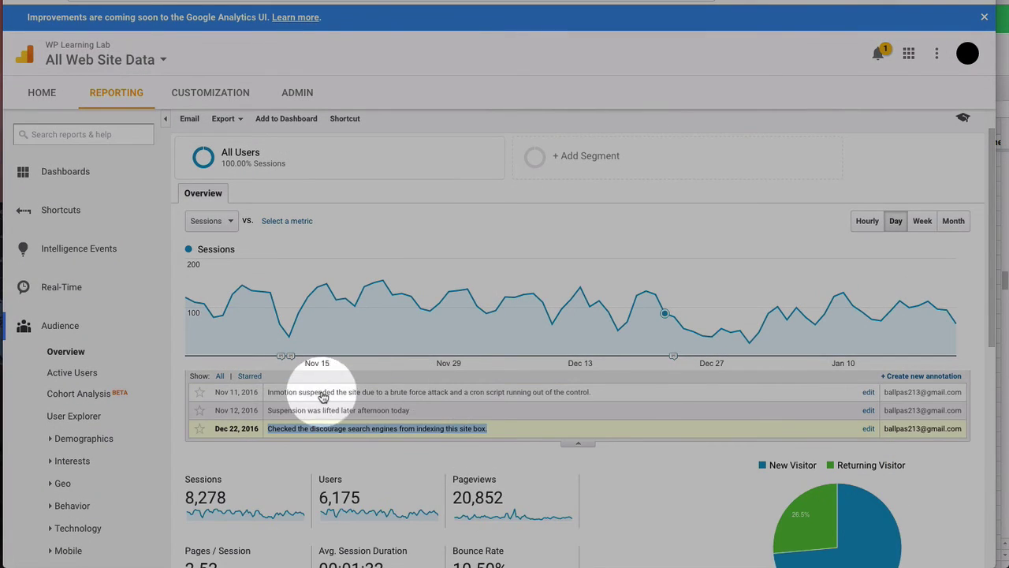
Paste the note into a new Dec 31 annotation, prefix it with 'Un', and save
click(915, 376)
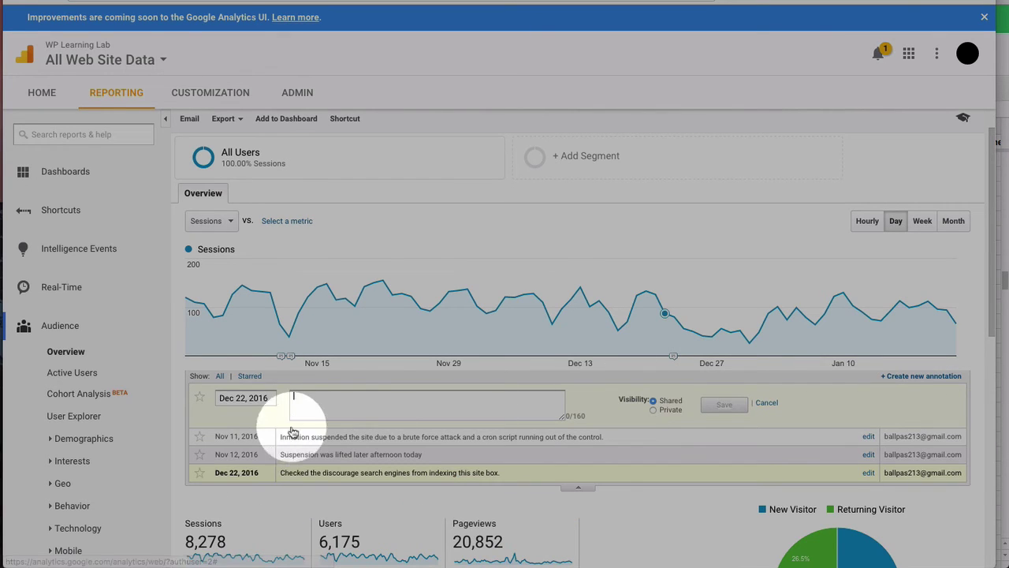
click(256, 397)
click(331, 502)
click(337, 399)
key(ctrl+v)
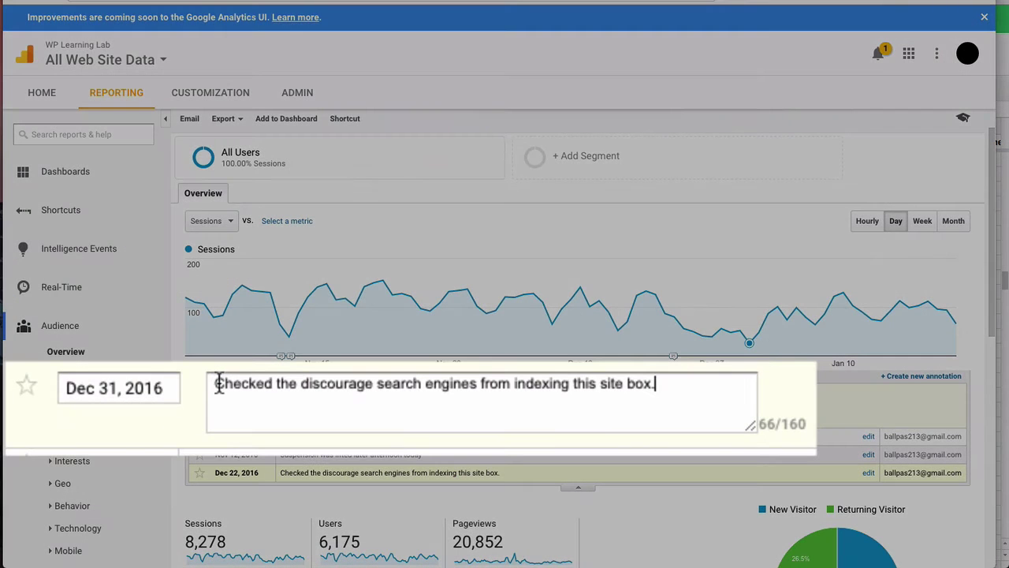
click(217, 383)
text(Unc)
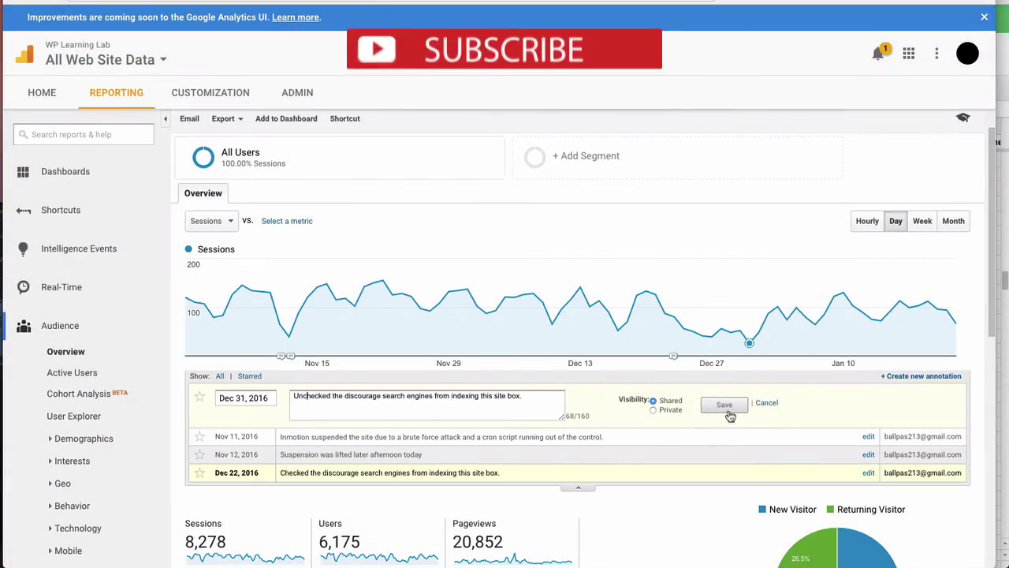
click(726, 407)
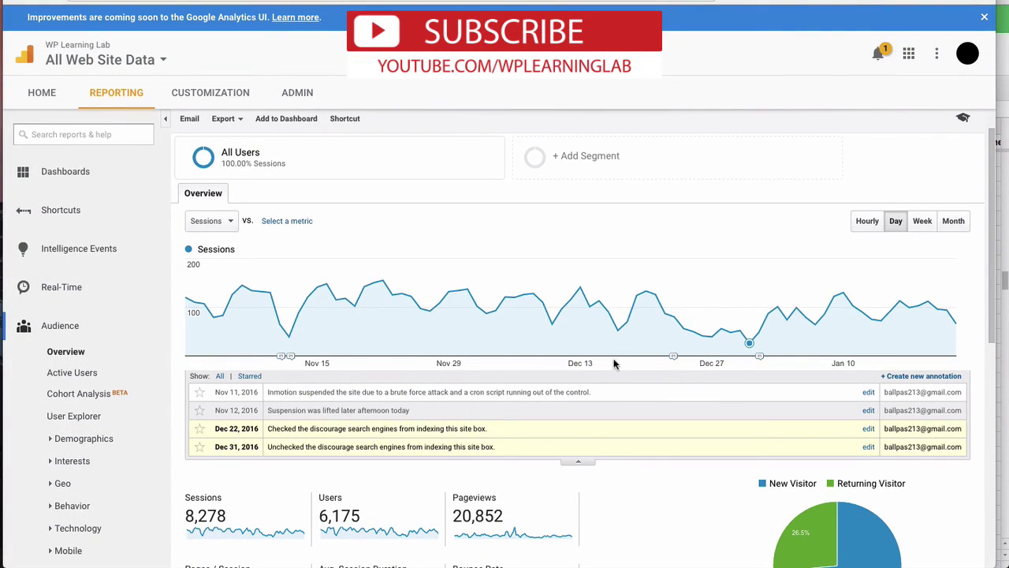
mouse_move(274, 321)
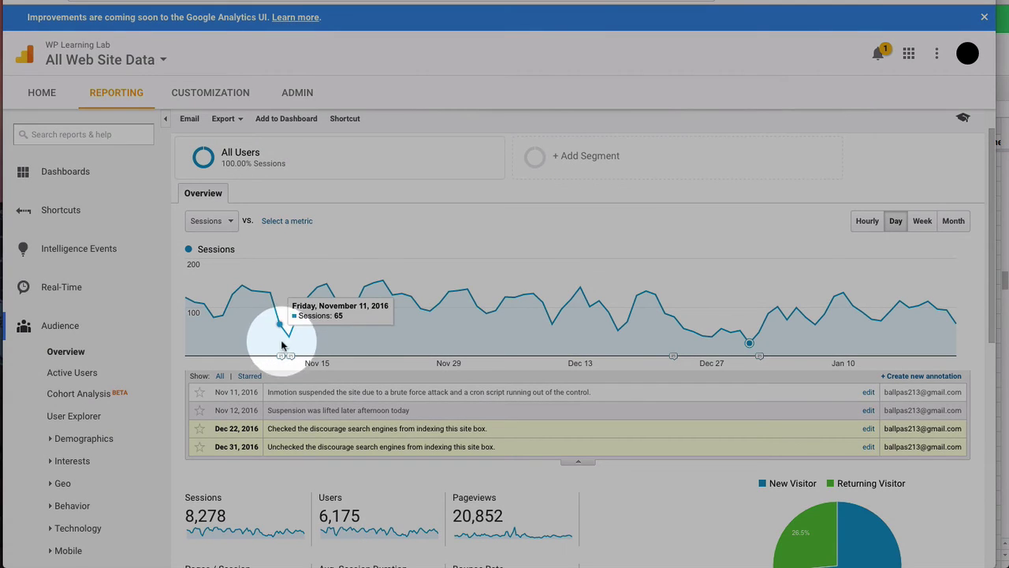